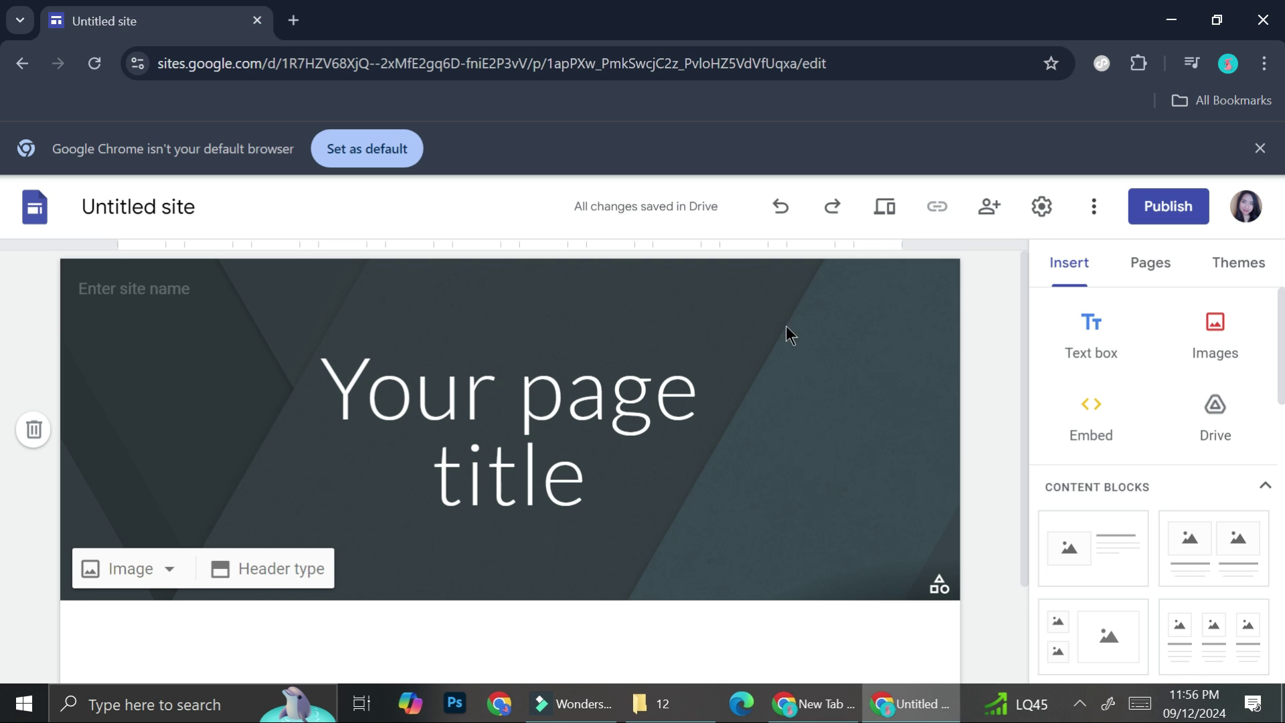
Step: Scroll down and back up through the blank untitled site page
{"action": "scroll", "coordinate": [698, 424], "scroll_direction": "down", "scroll_amount": 2}
{"action": "scroll", "coordinate": [616, 518], "scroll_direction": "up", "scroll_amount": 2}
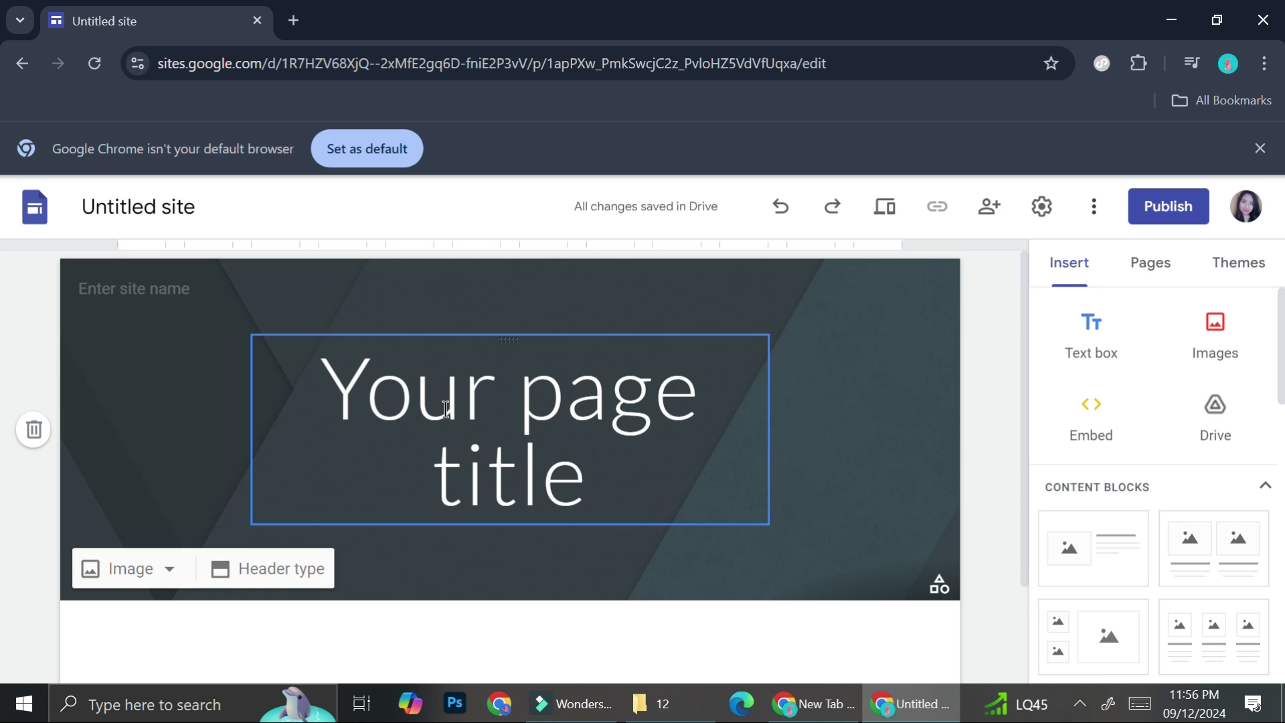
Step: Preview the Aristotle, Level and Impression themes, then apply the Diplomat theme
{"action": "left_click", "coordinate": [1238, 261]}
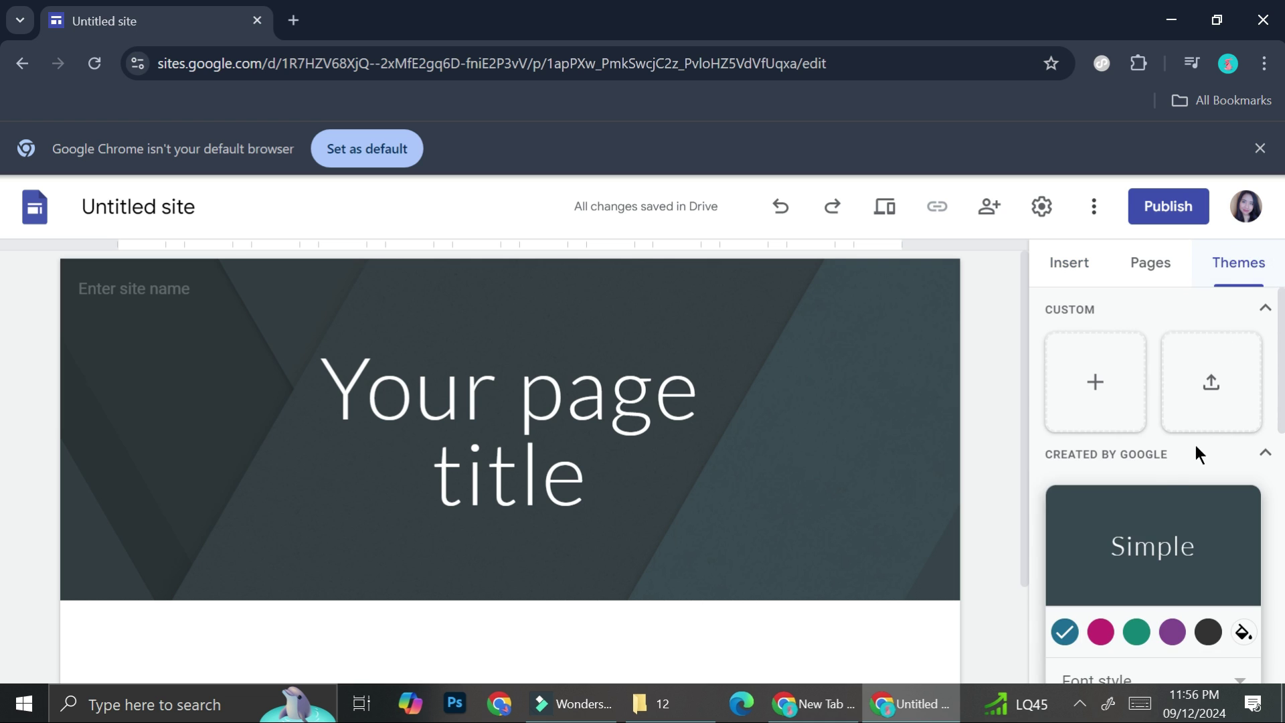
{"action": "scroll", "coordinate": [1167, 473], "scroll_direction": "down", "scroll_amount": 5}
{"action": "left_click", "coordinate": [1145, 415]}
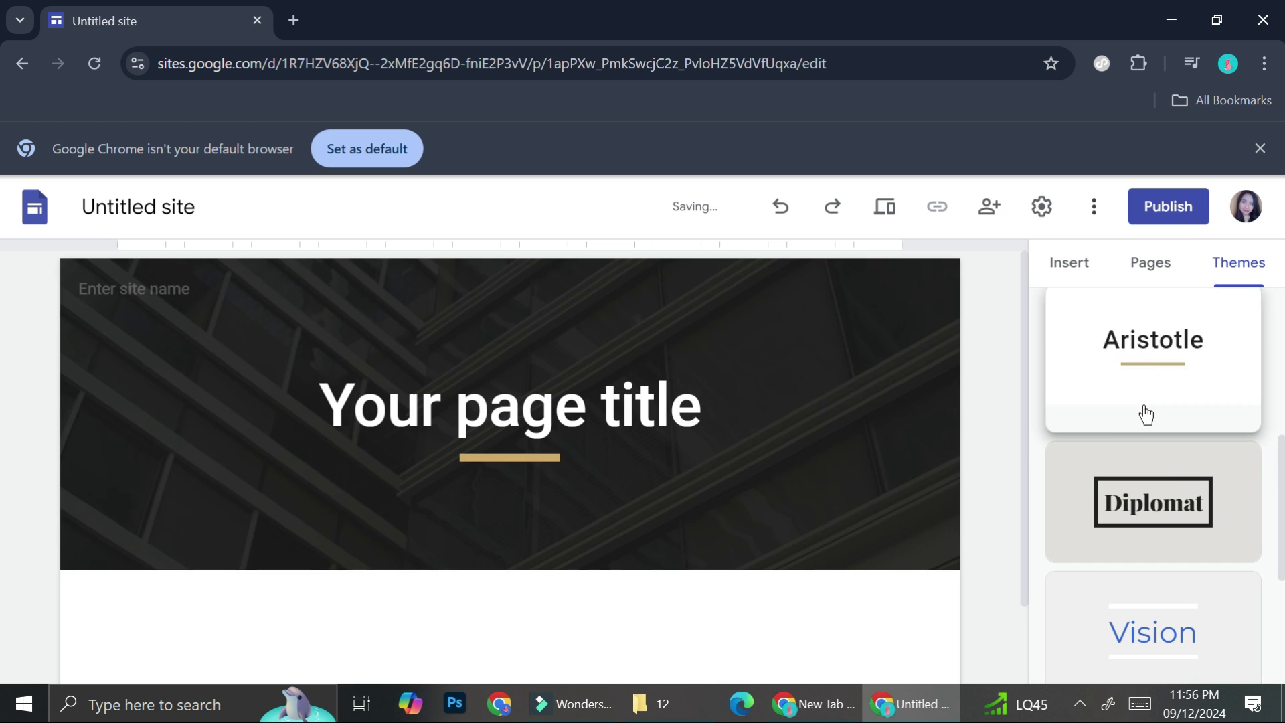
{"action": "left_click", "coordinate": [1159, 521]}
{"action": "scroll", "coordinate": [1168, 536], "scroll_direction": "down", "scroll_amount": 4}
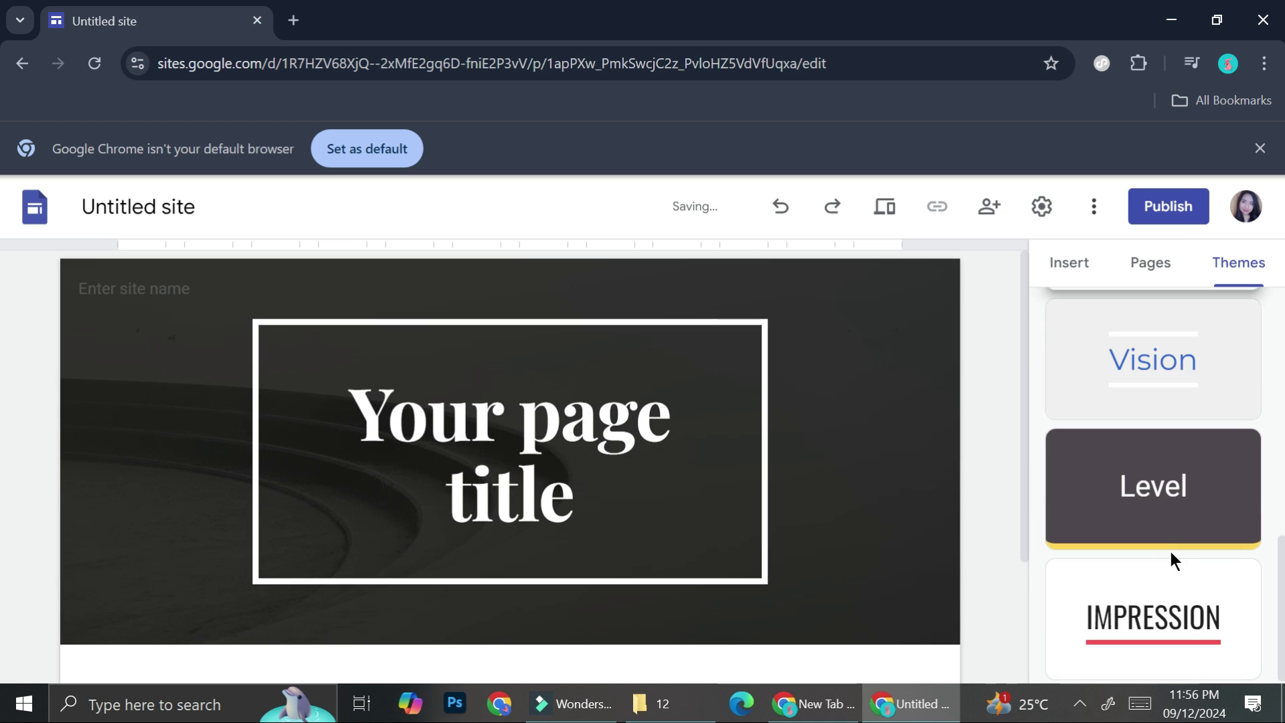
{"action": "left_click", "coordinate": [1178, 496]}
{"action": "left_click", "coordinate": [1163, 589]}
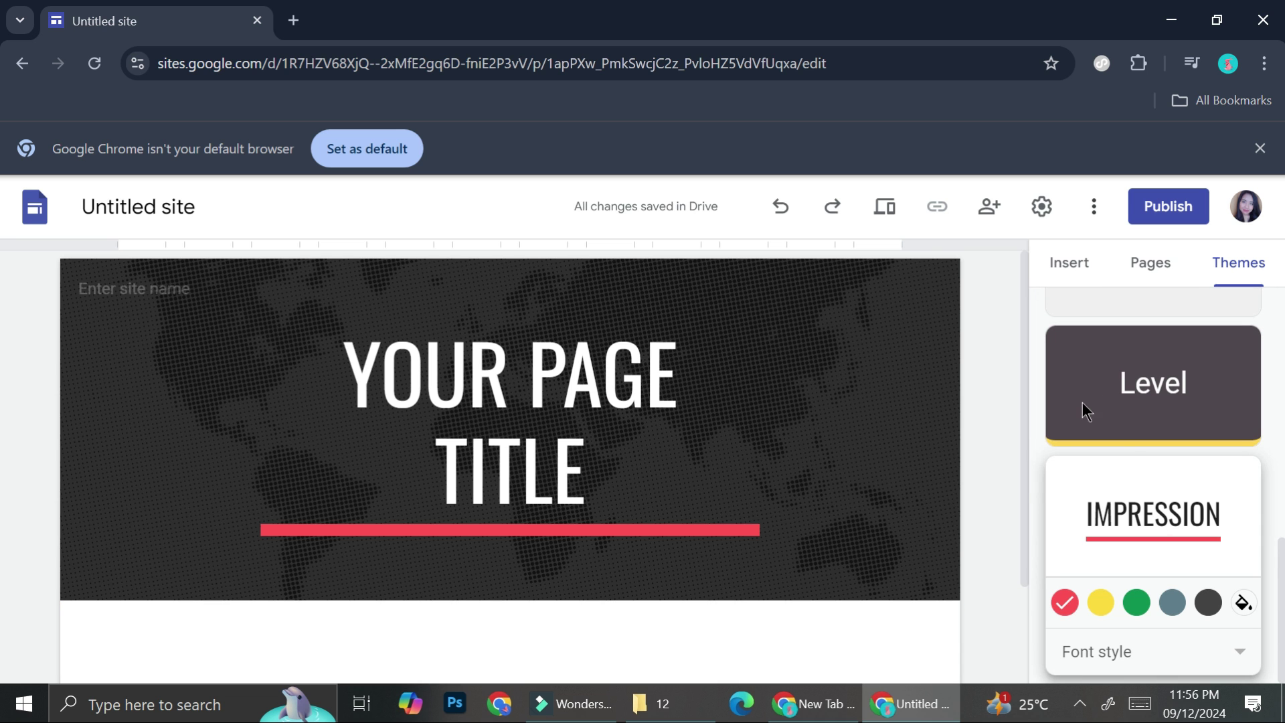
{"action": "left_click", "coordinate": [1104, 395]}
{"action": "scroll", "coordinate": [1091, 426], "scroll_direction": "up", "scroll_amount": 3}
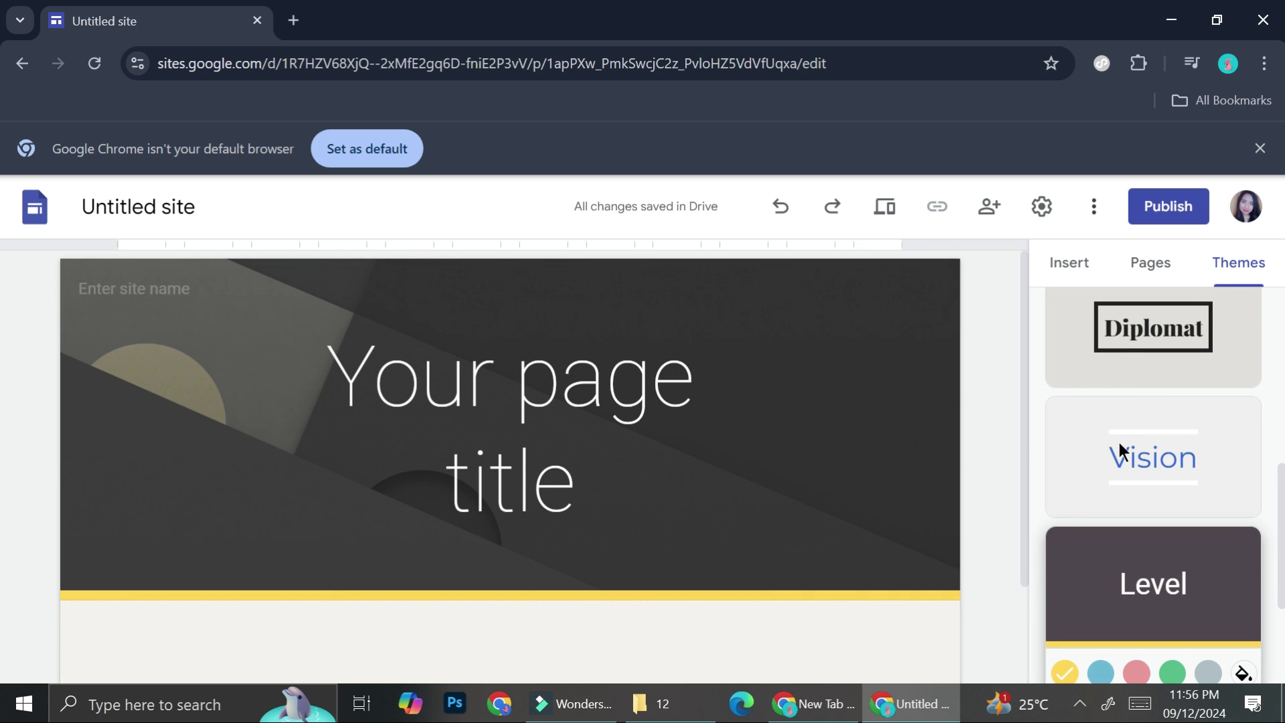
{"action": "left_click", "coordinate": [1120, 351]}
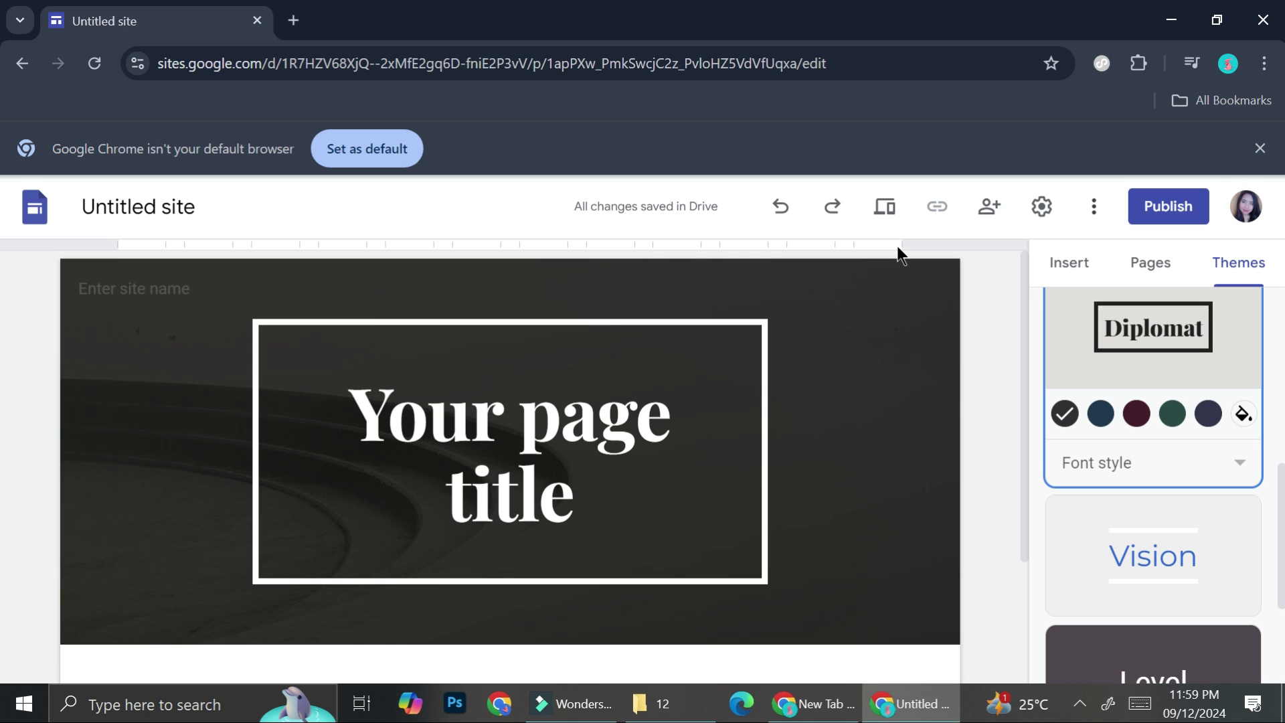
{"action": "left_click", "coordinate": [153, 394]}
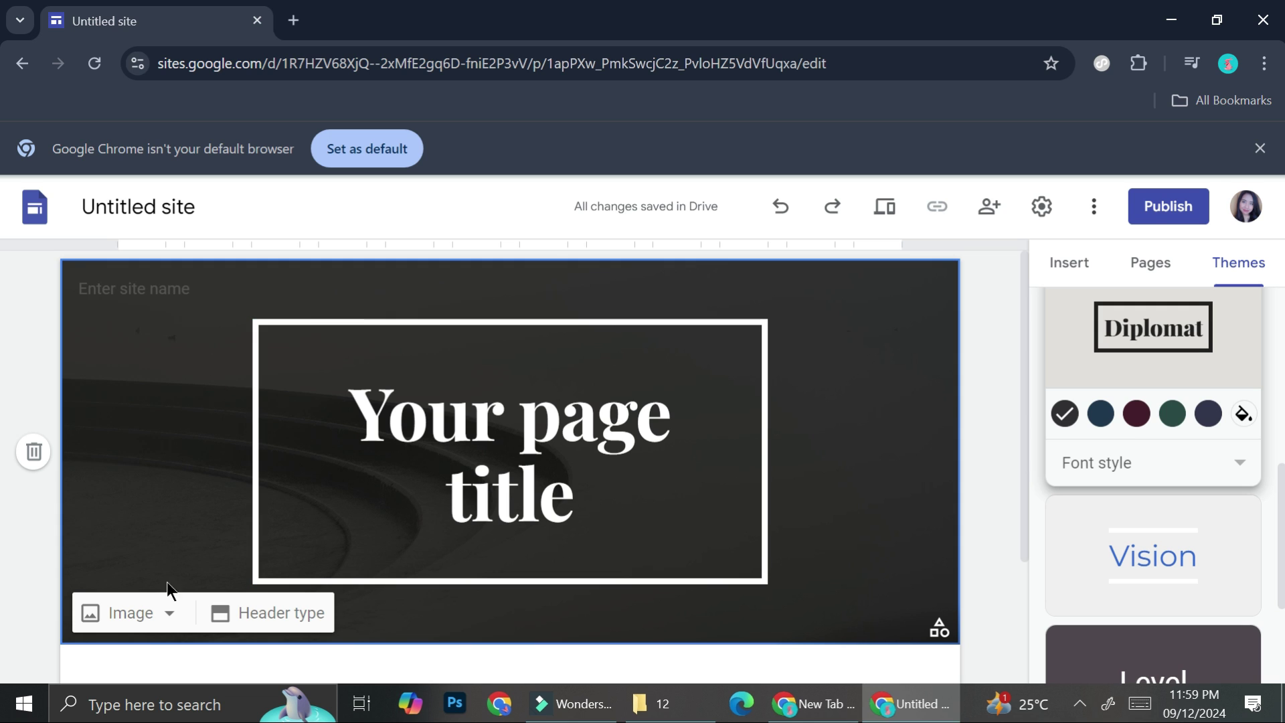
{"action": "left_click", "coordinate": [163, 610]}
{"action": "scroll", "coordinate": [163, 610], "scroll_direction": "down", "scroll_amount": 1}
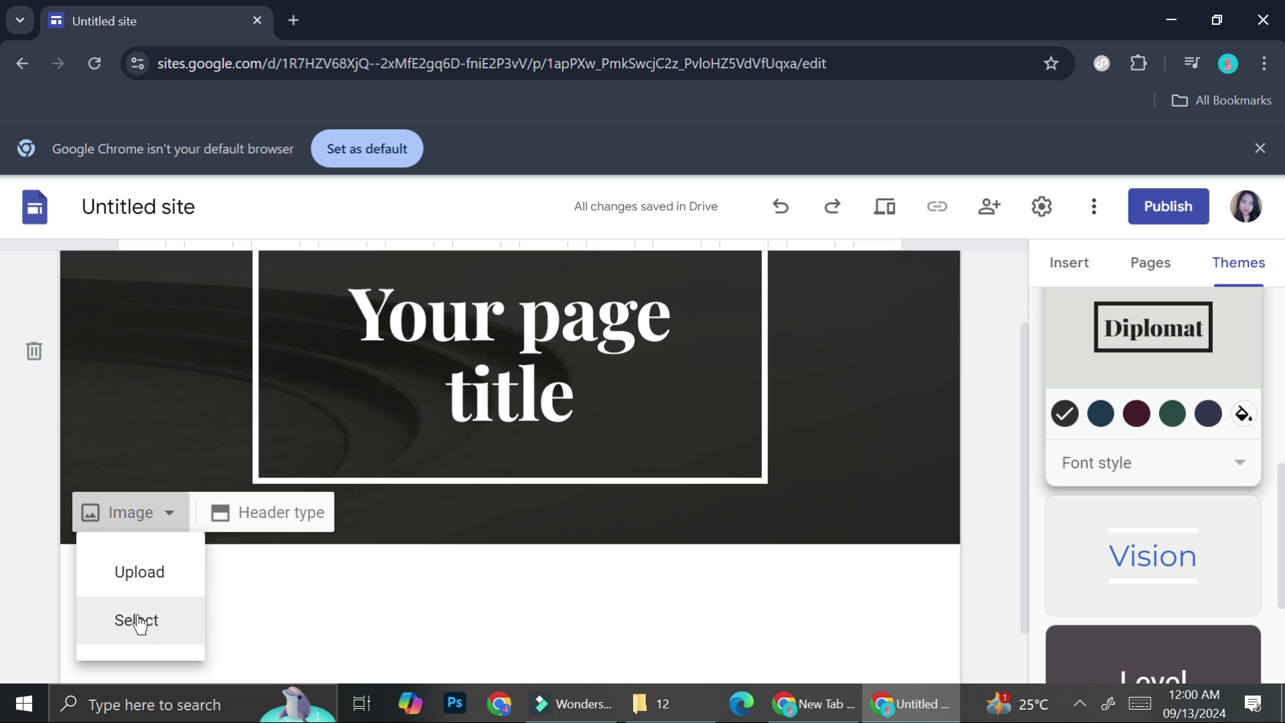
{"action": "left_click", "coordinate": [141, 620]}
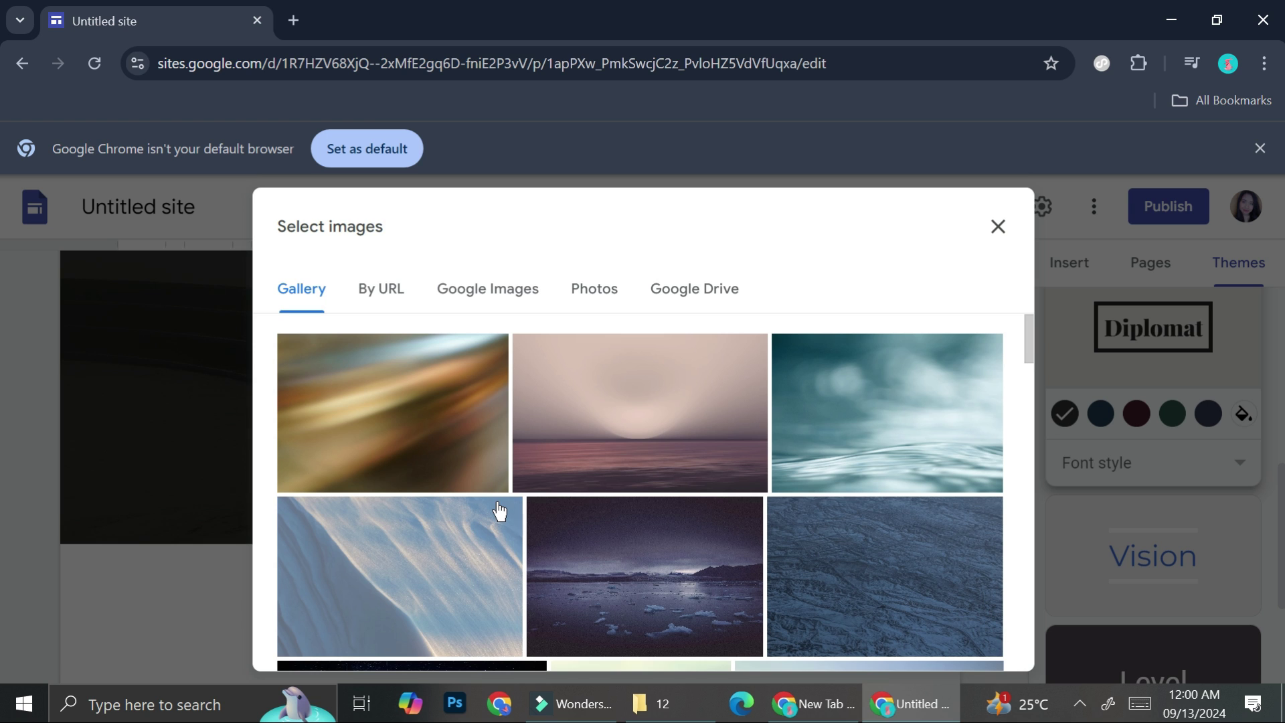
{"action": "scroll", "coordinate": [588, 436], "scroll_direction": "down", "scroll_amount": 10}
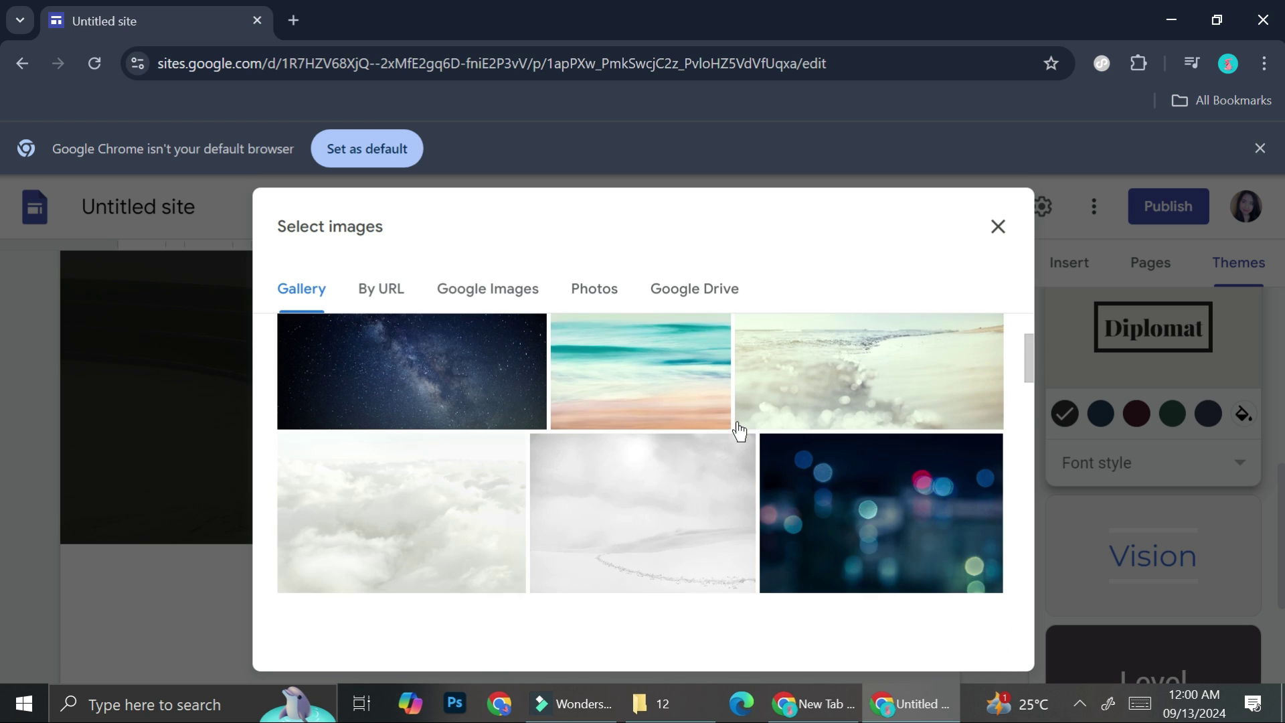
{"action": "scroll", "coordinate": [697, 451], "scroll_direction": "down", "scroll_amount": 5}
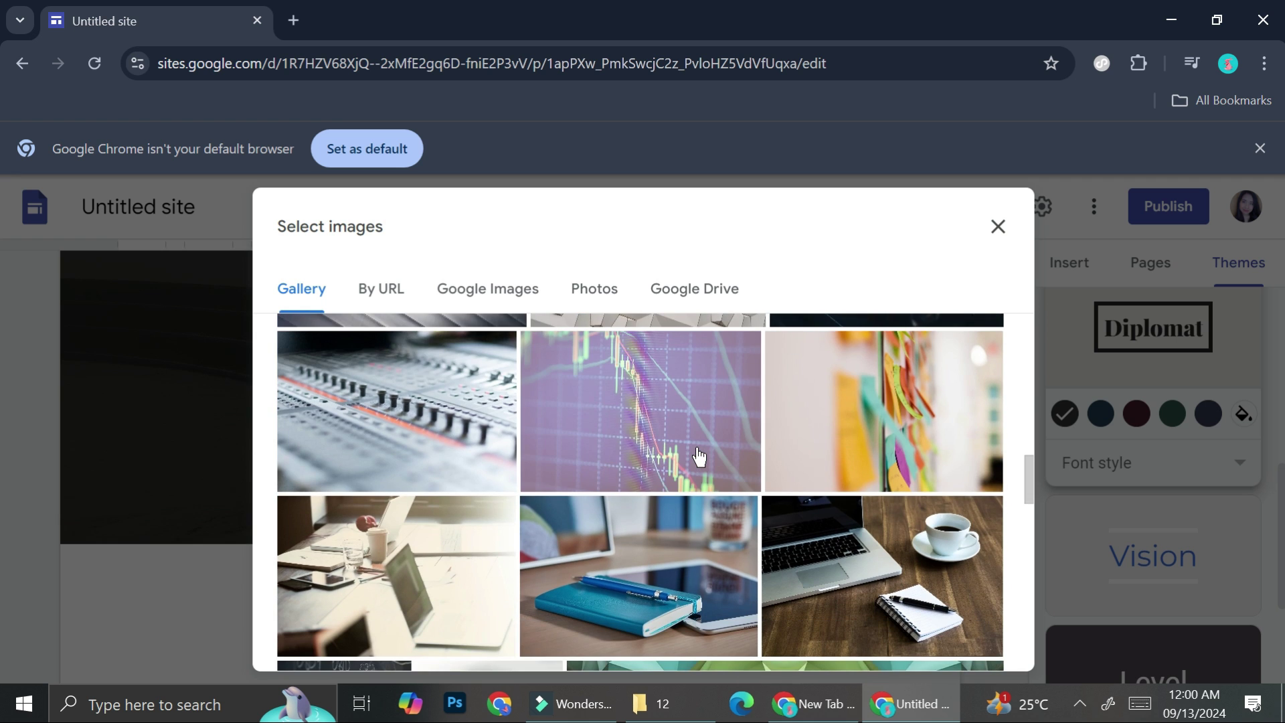
{"action": "scroll", "coordinate": [698, 455], "scroll_direction": "down", "scroll_amount": 10}
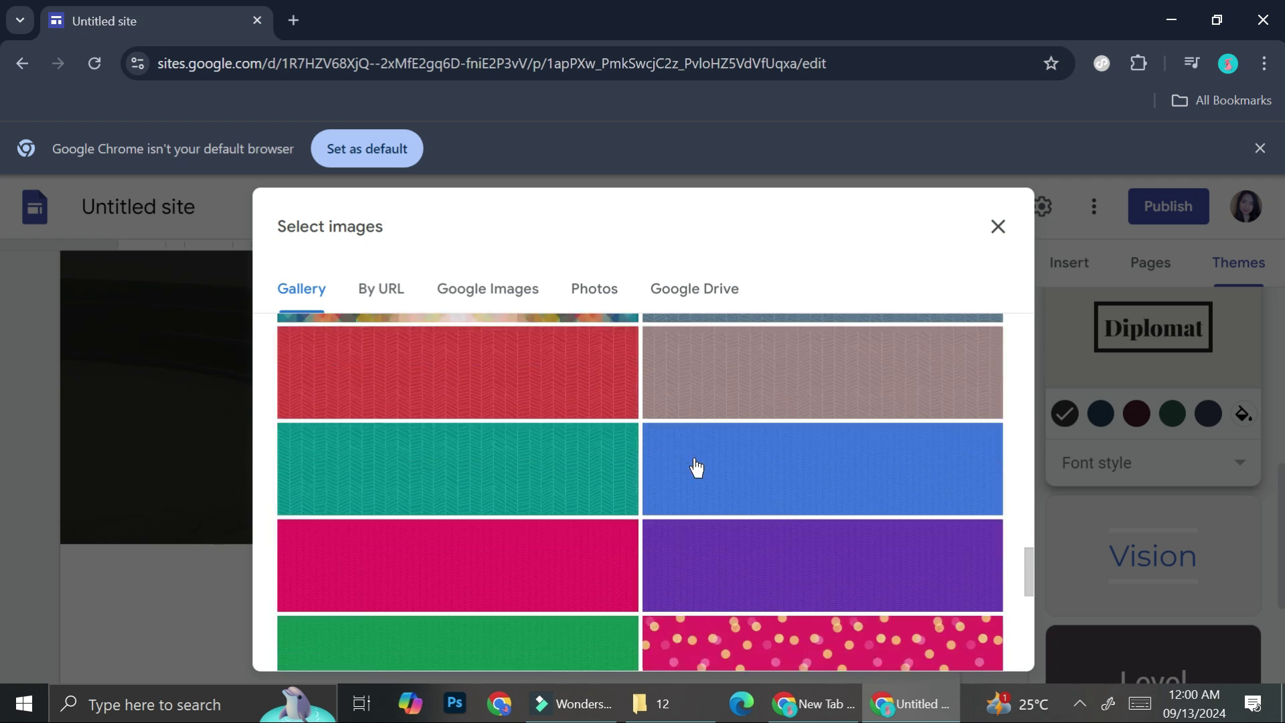
{"action": "scroll", "coordinate": [696, 467], "scroll_direction": "up", "scroll_amount": 20}
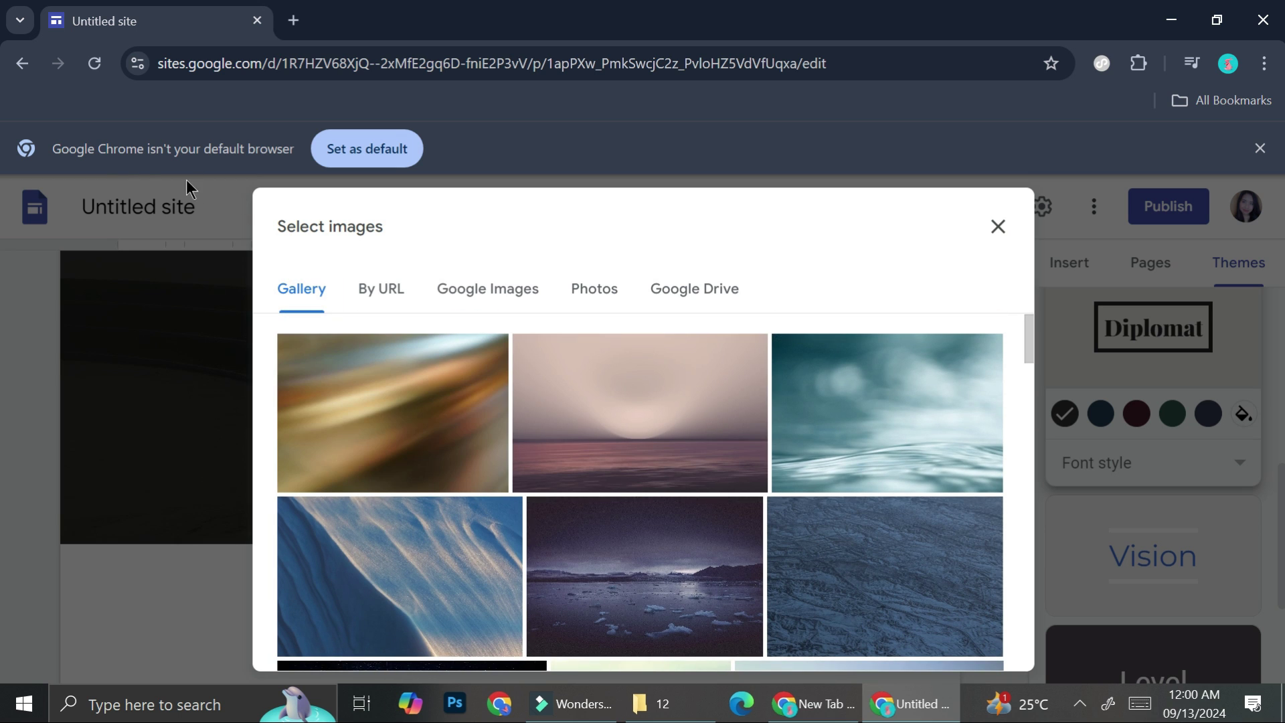
{"action": "left_click", "coordinate": [699, 302]}
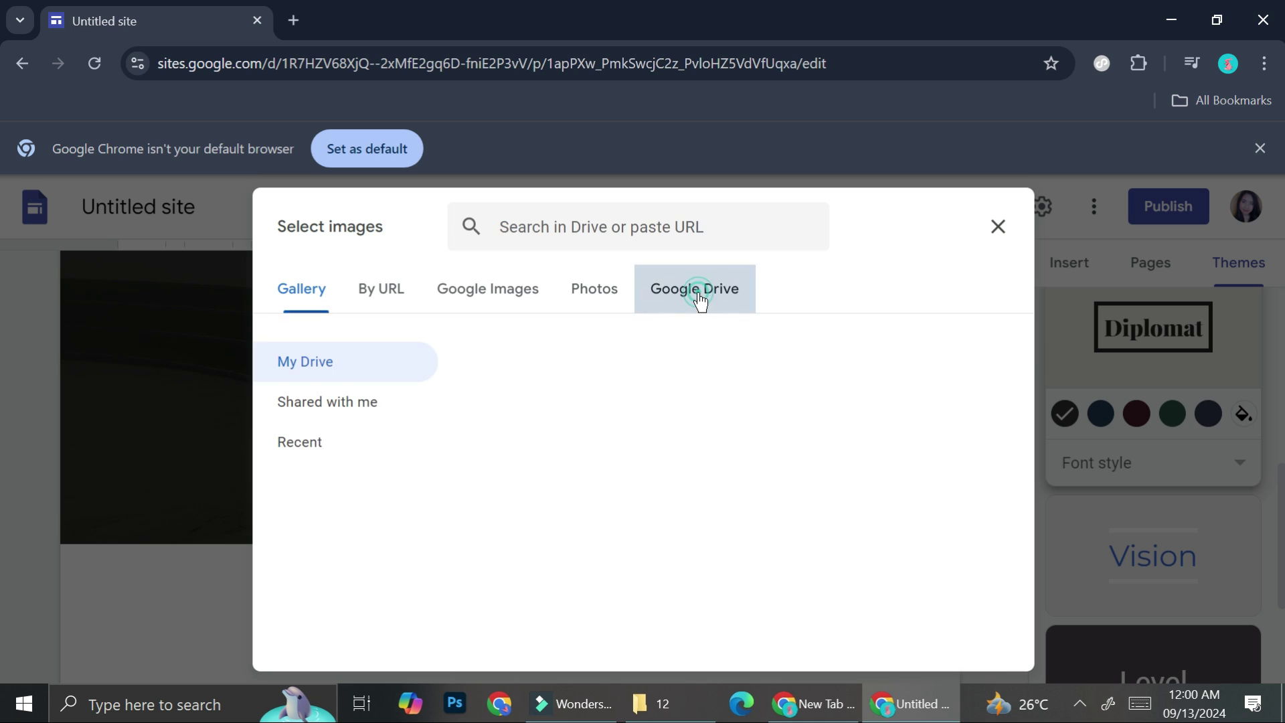
{"action": "left_click", "coordinate": [989, 227]}
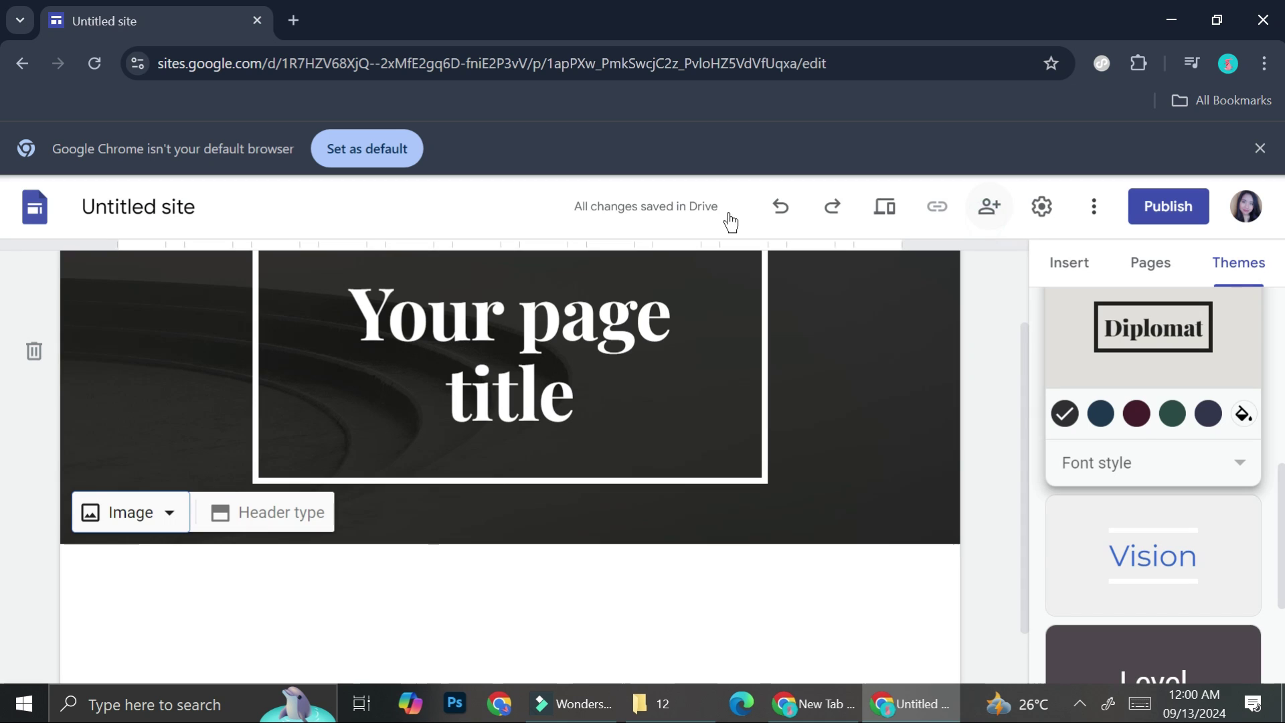
{"action": "left_click", "coordinate": [153, 513]}
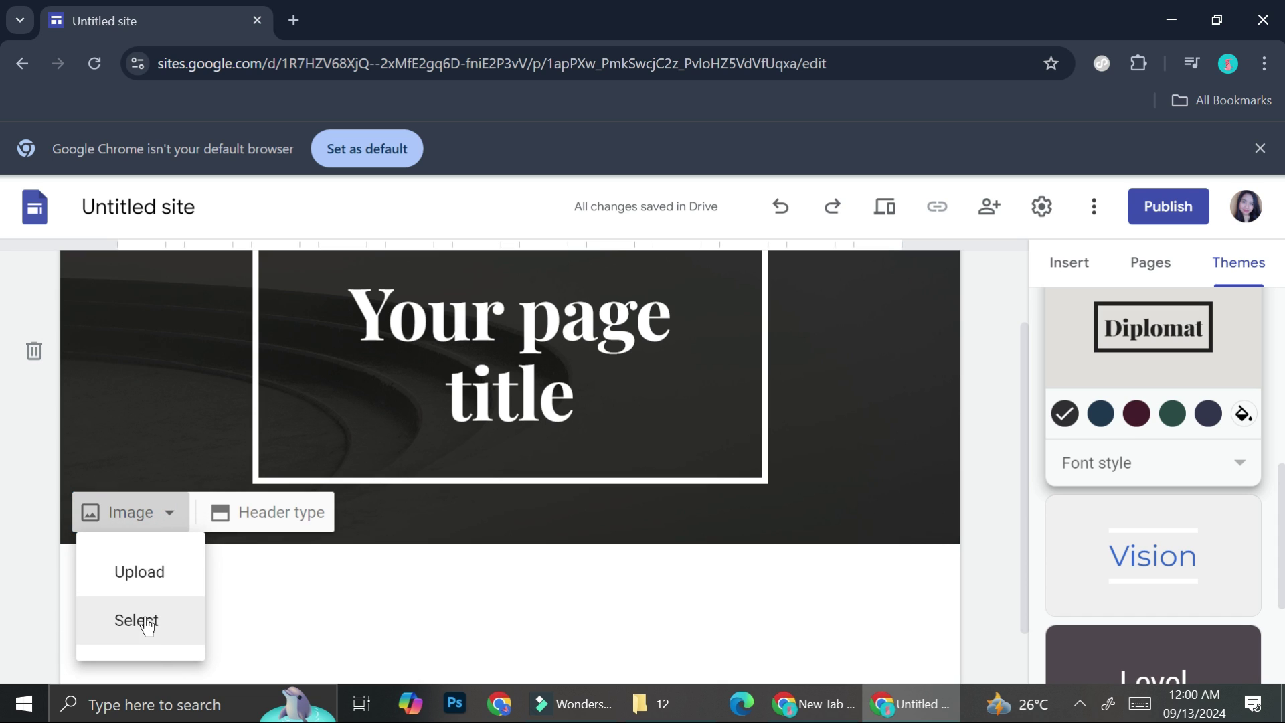
{"action": "left_click", "coordinate": [151, 582]}
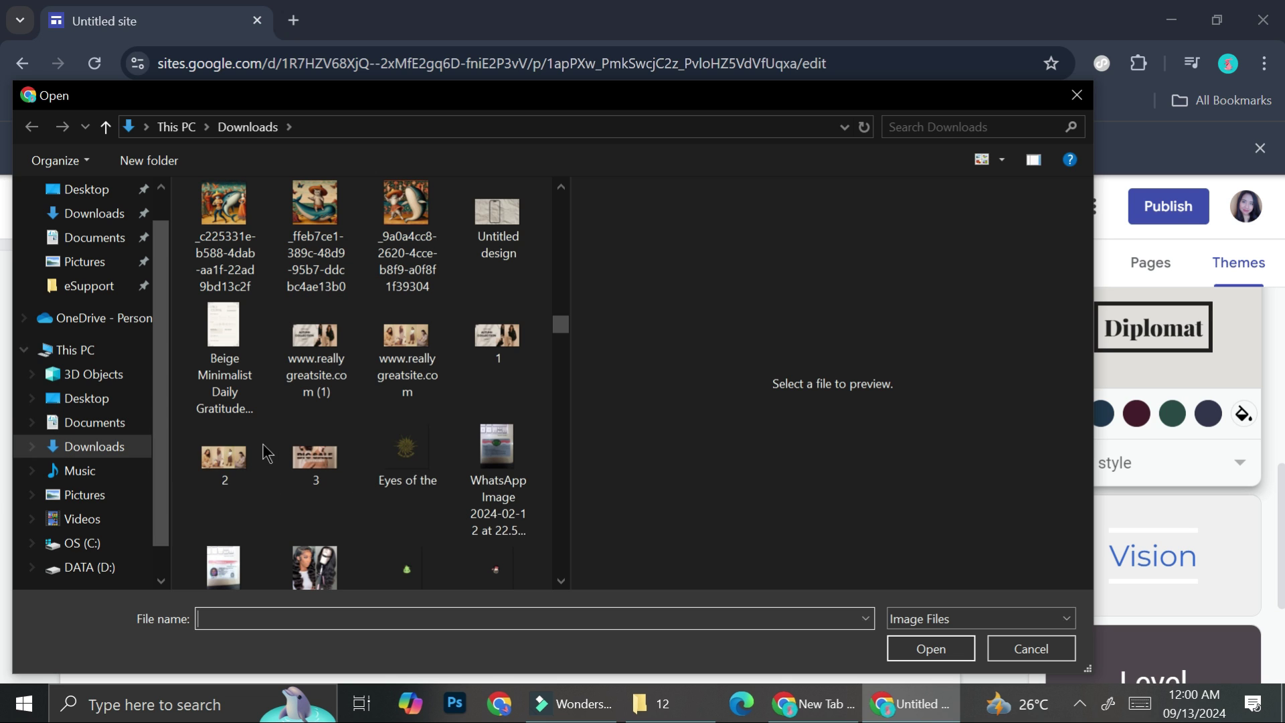
{"action": "left_click", "coordinate": [412, 378]}
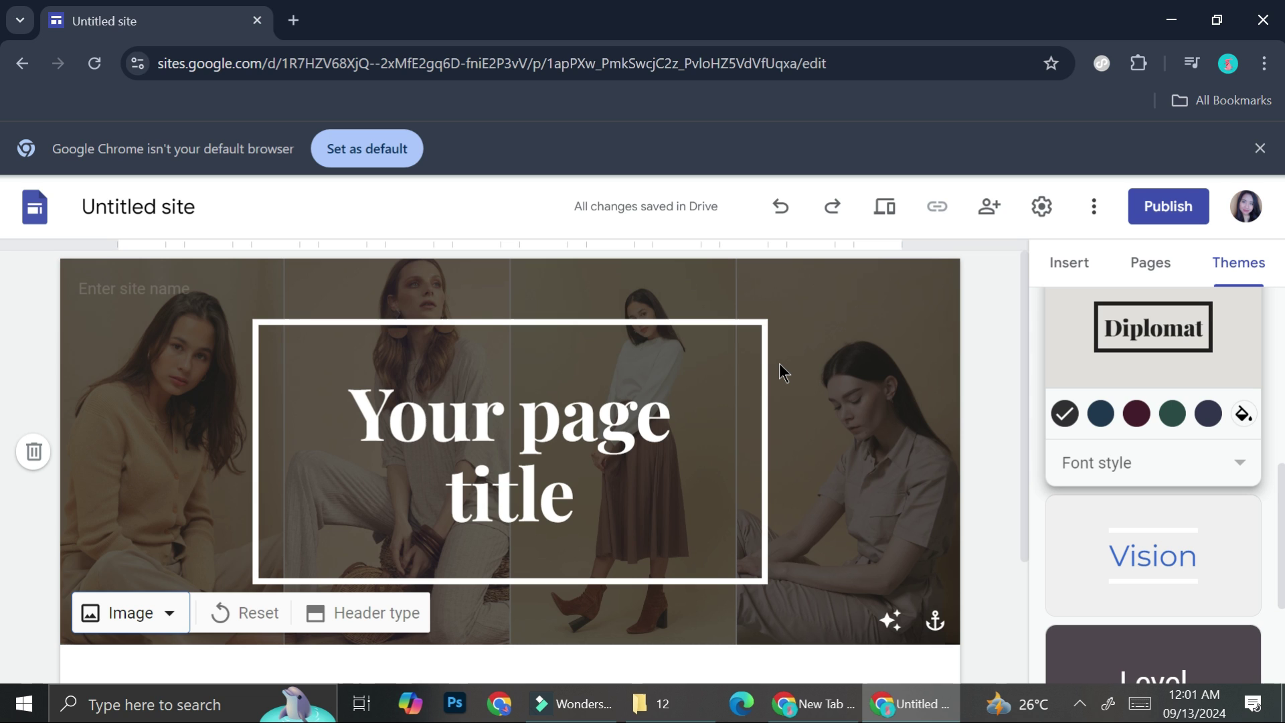
Step: Create a new page named 'Page 2' from the Pages panel
{"action": "scroll", "coordinate": [779, 363], "scroll_direction": "down", "scroll_amount": 3}
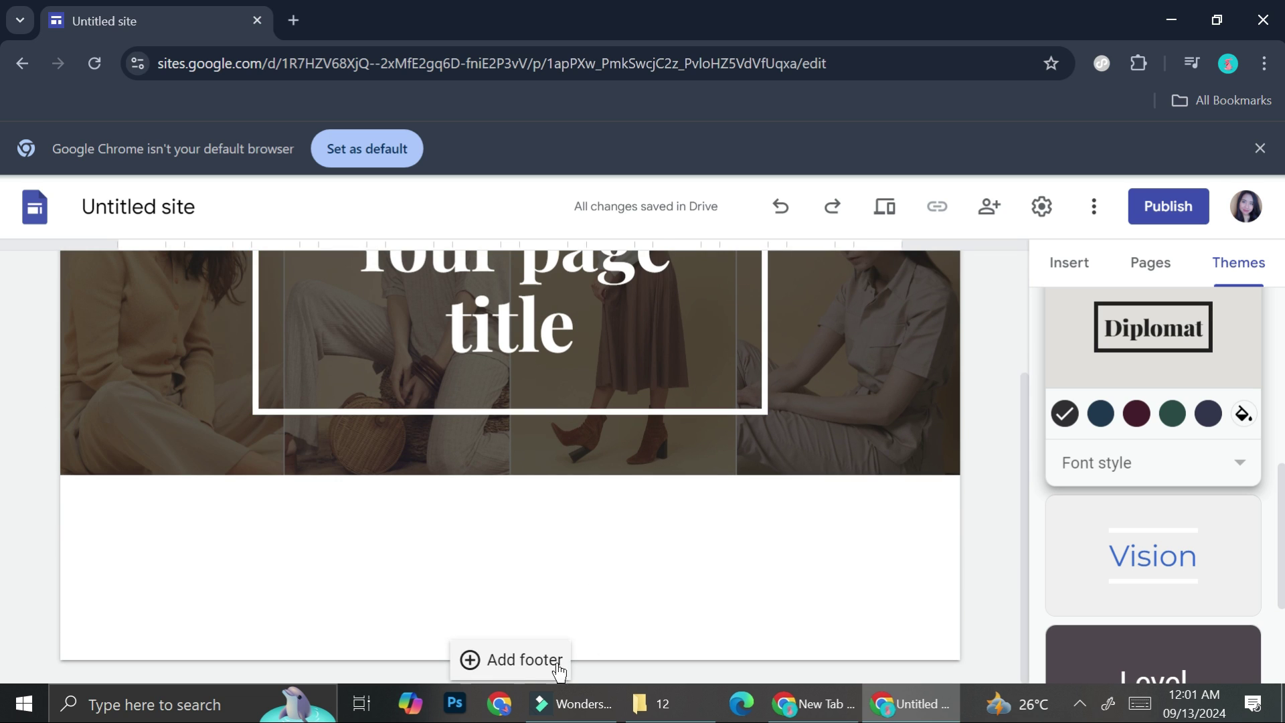
{"action": "left_click", "coordinate": [1138, 265]}
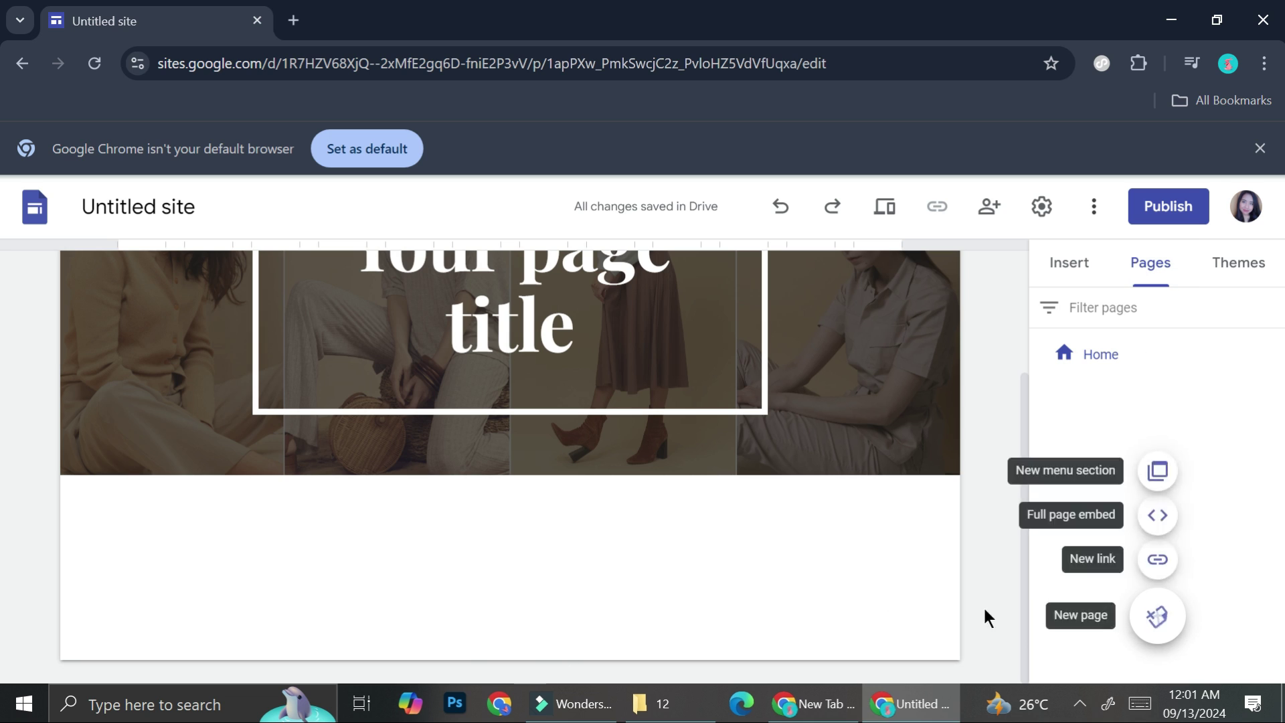
{"action": "mouse_move", "coordinate": [1157, 628]}
{"action": "left_click", "coordinate": [1155, 621]}
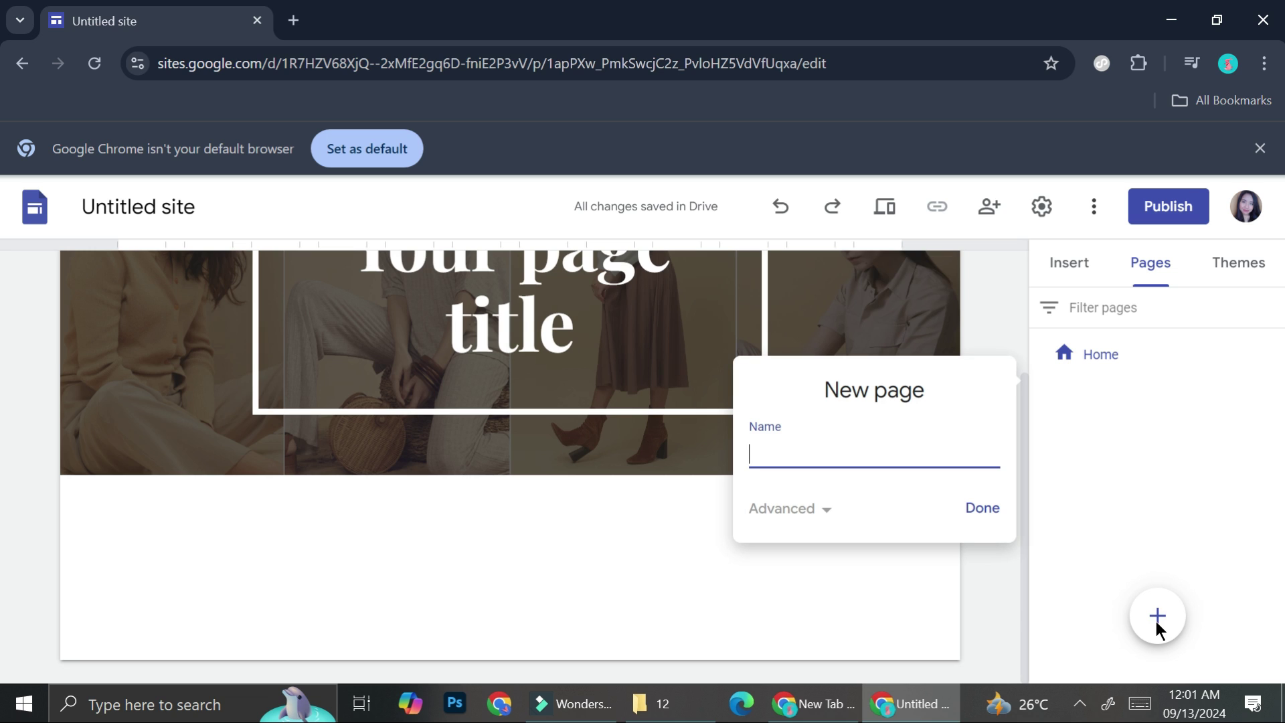
{"action": "type", "text": "Page 2"}
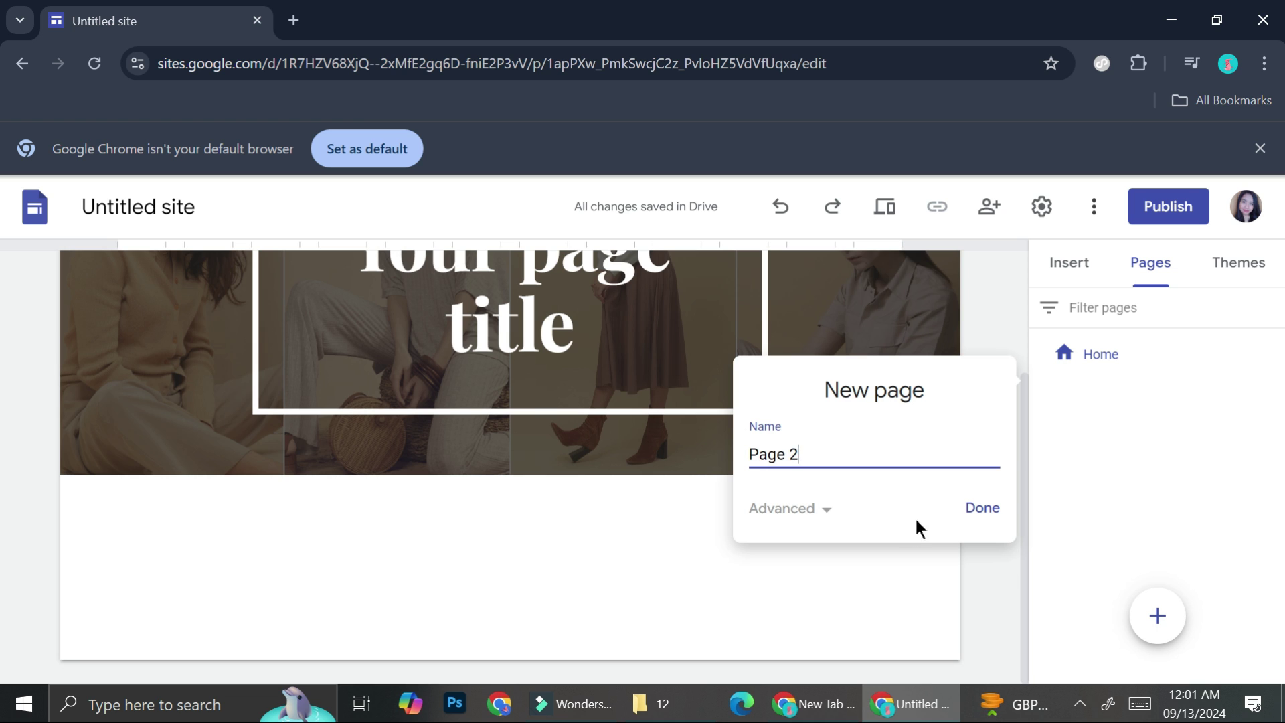
{"action": "left_click", "coordinate": [984, 512]}
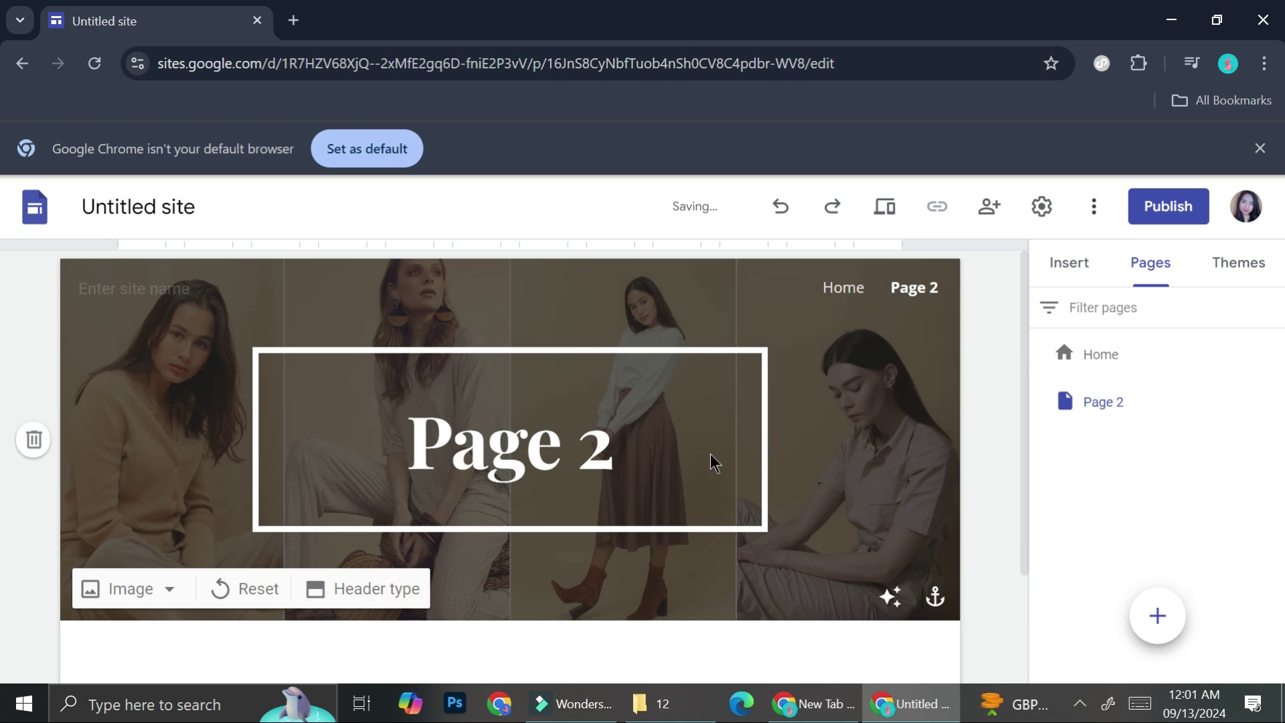
Step: Insert a collage block, a four-column image-caption block and a two-column image-text block
{"action": "left_click", "coordinate": [1225, 281]}
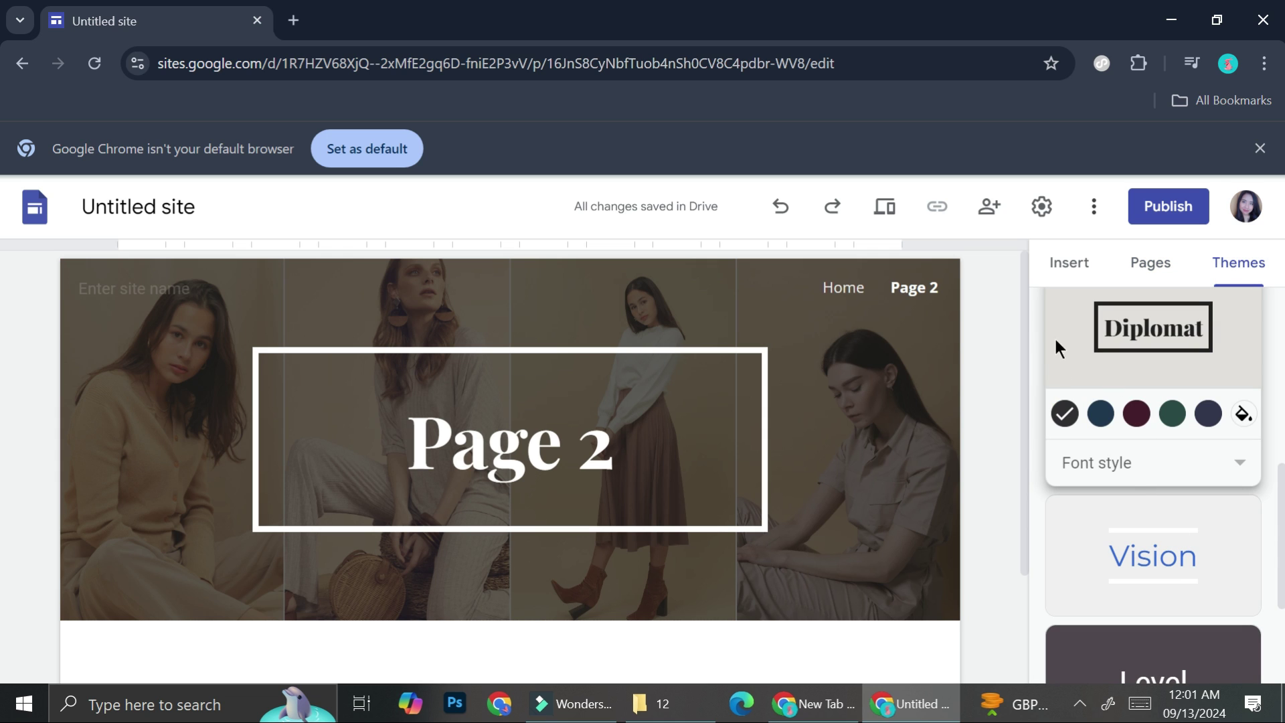
{"action": "left_click", "coordinate": [1097, 262]}
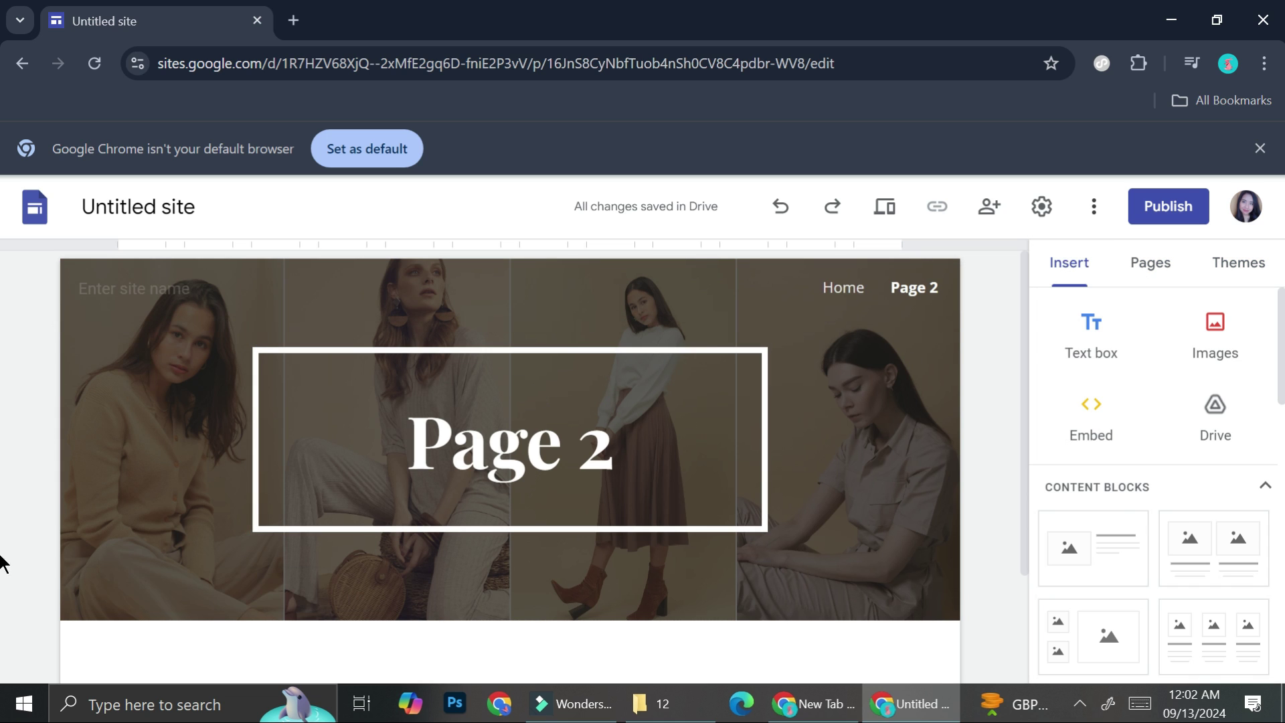
{"action": "scroll", "coordinate": [1161, 574], "scroll_direction": "down", "scroll_amount": 3}
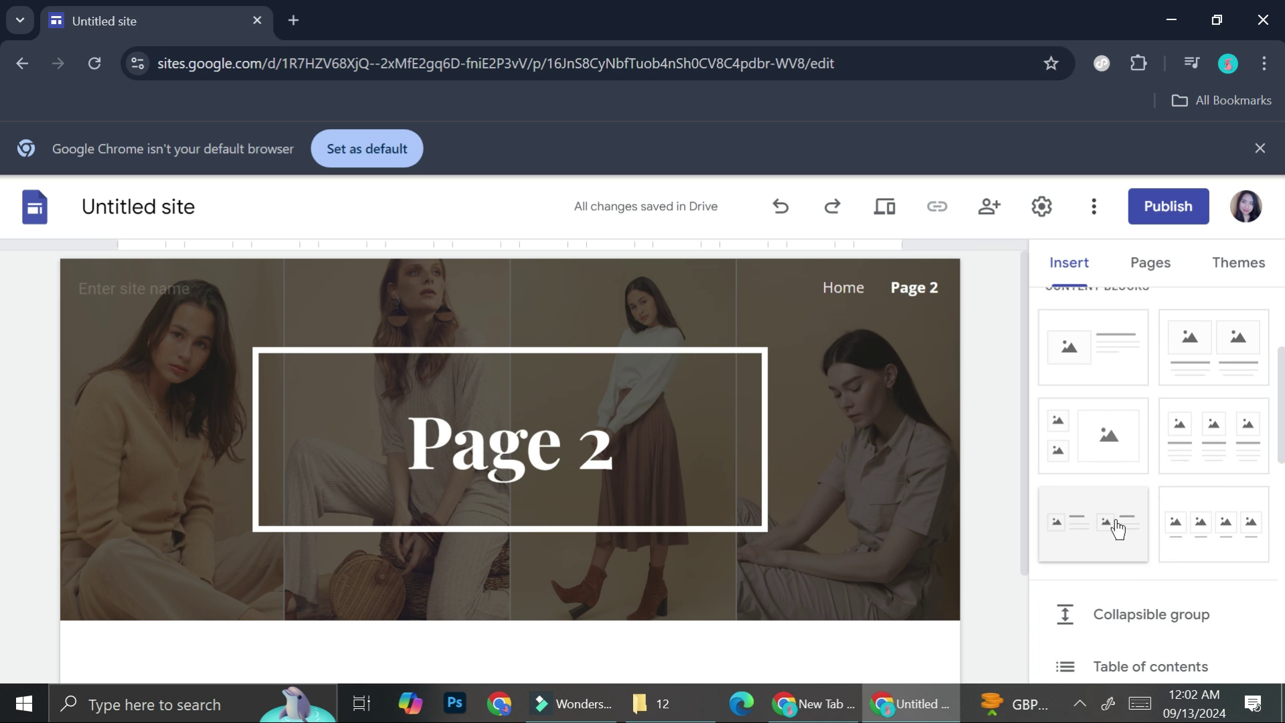
{"action": "left_click", "coordinate": [1116, 465]}
{"action": "left_click", "coordinate": [1205, 521]}
{"action": "left_click", "coordinate": [1103, 537]}
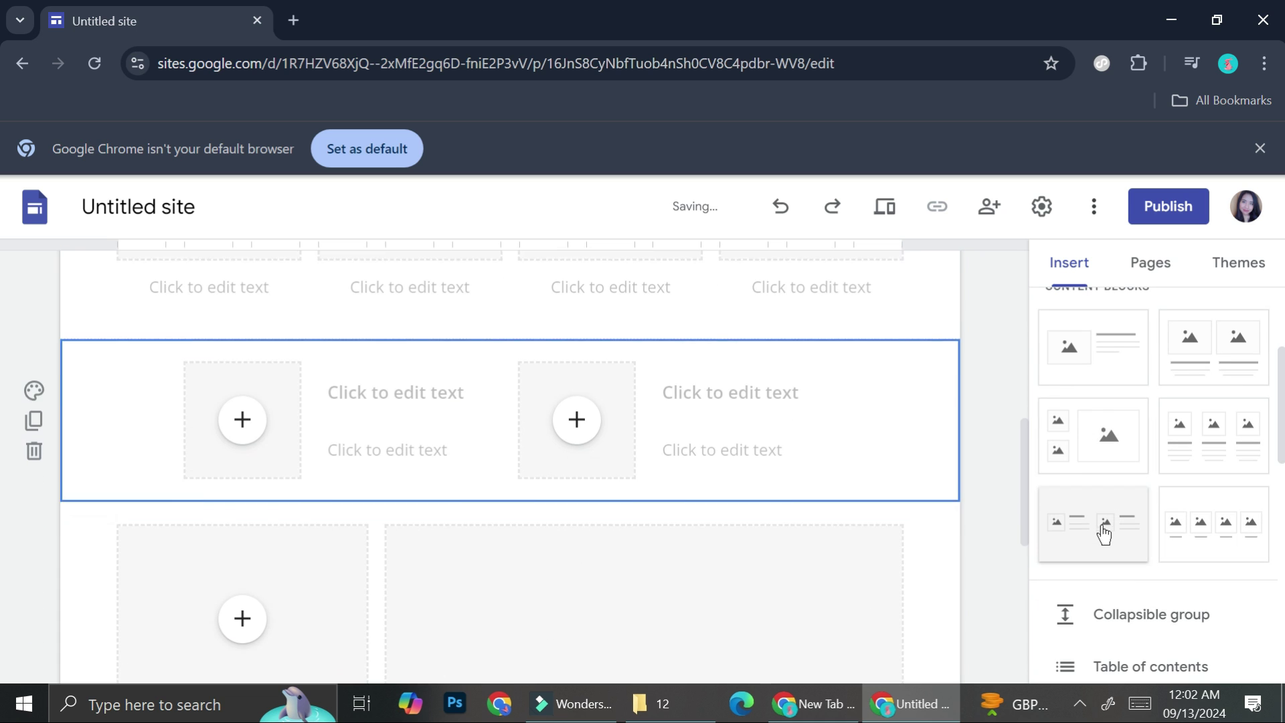
Step: Delete the header banner from Page 2
{"action": "scroll", "coordinate": [629, 412], "scroll_direction": "up", "scroll_amount": 4}
{"action": "scroll", "coordinate": [646, 414], "scroll_direction": "up", "scroll_amount": 4}
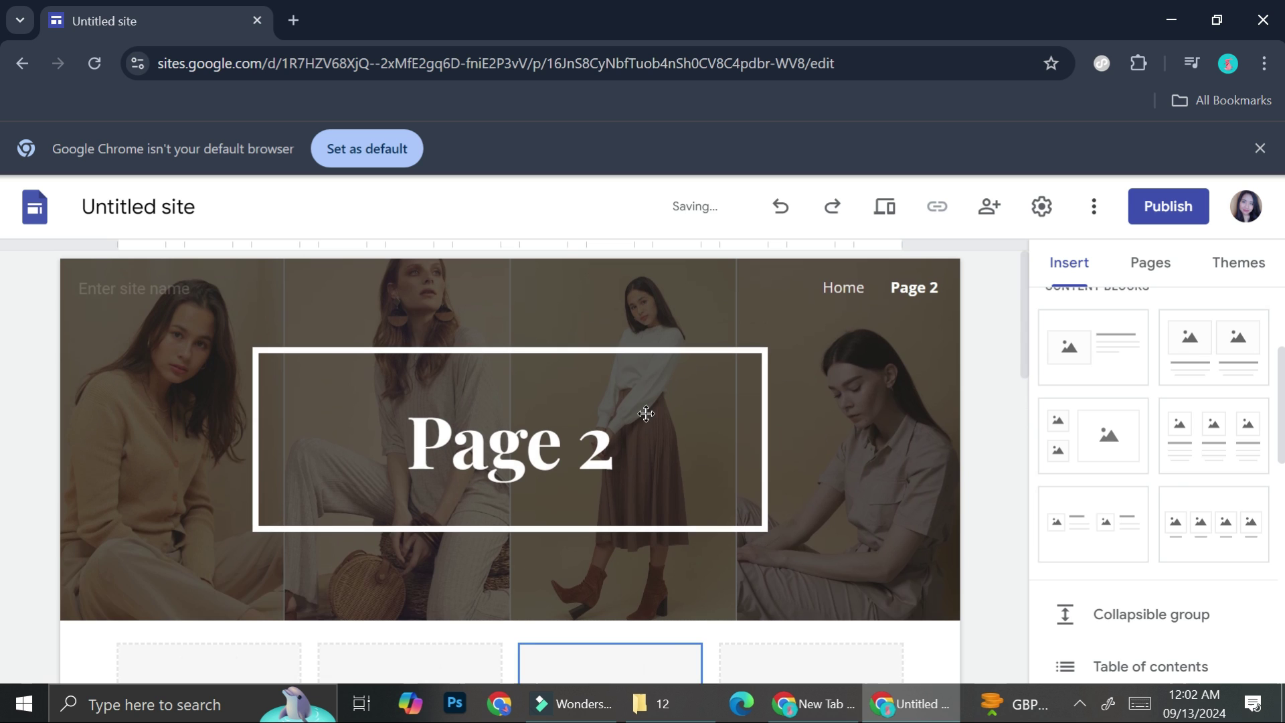
{"action": "scroll", "coordinate": [776, 552], "scroll_direction": "down", "scroll_amount": 1}
{"action": "scroll", "coordinate": [344, 444], "scroll_direction": "down", "scroll_amount": 5}
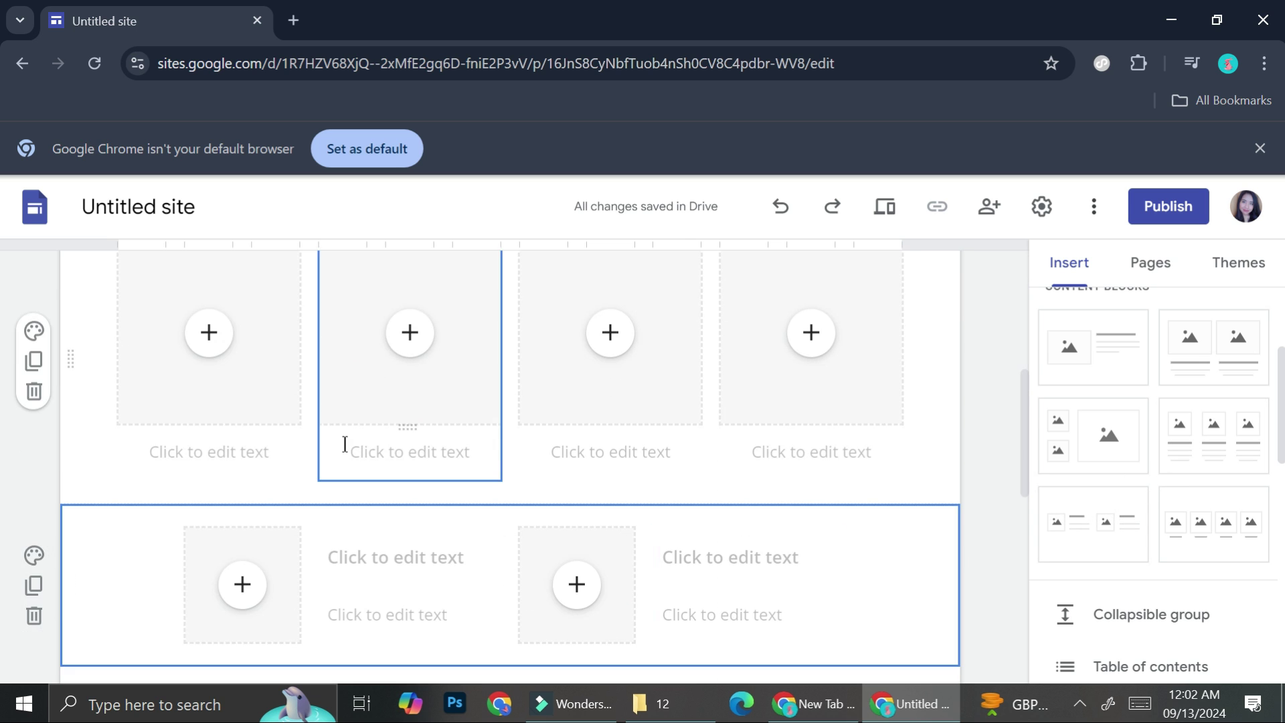
{"action": "scroll", "coordinate": [367, 431], "scroll_direction": "up", "scroll_amount": 5}
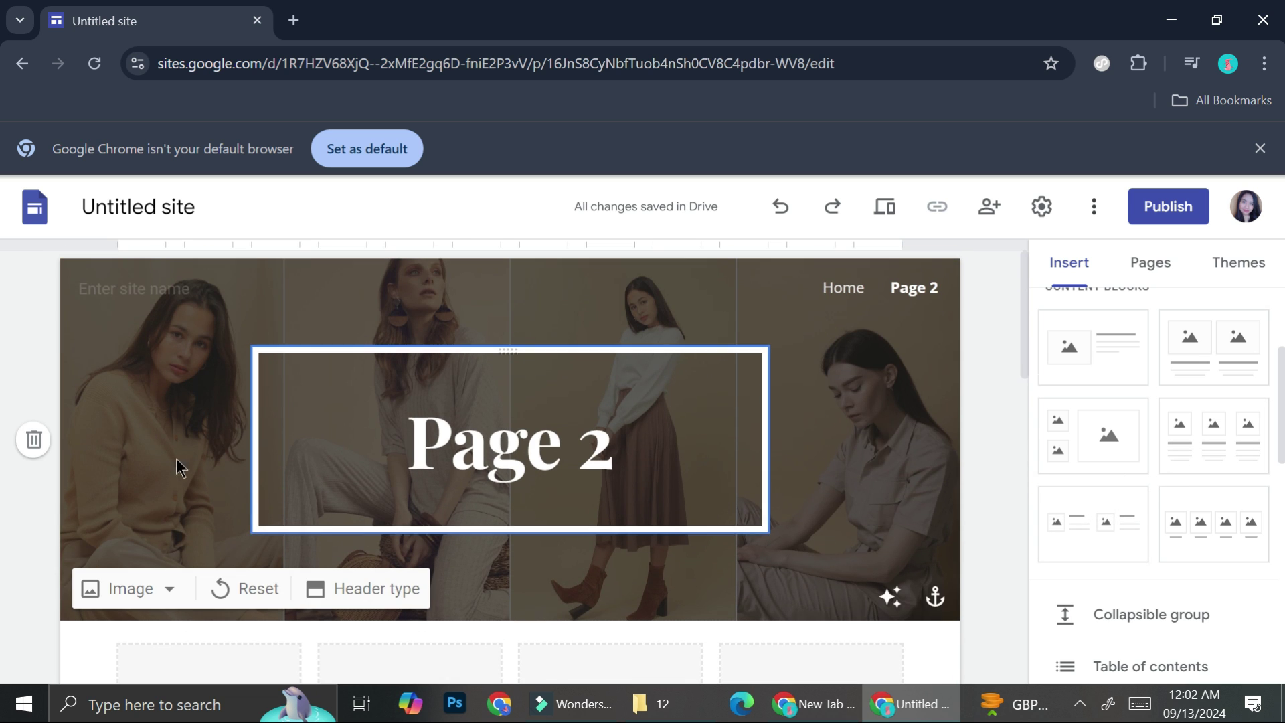
{"action": "left_click", "coordinate": [47, 439]}
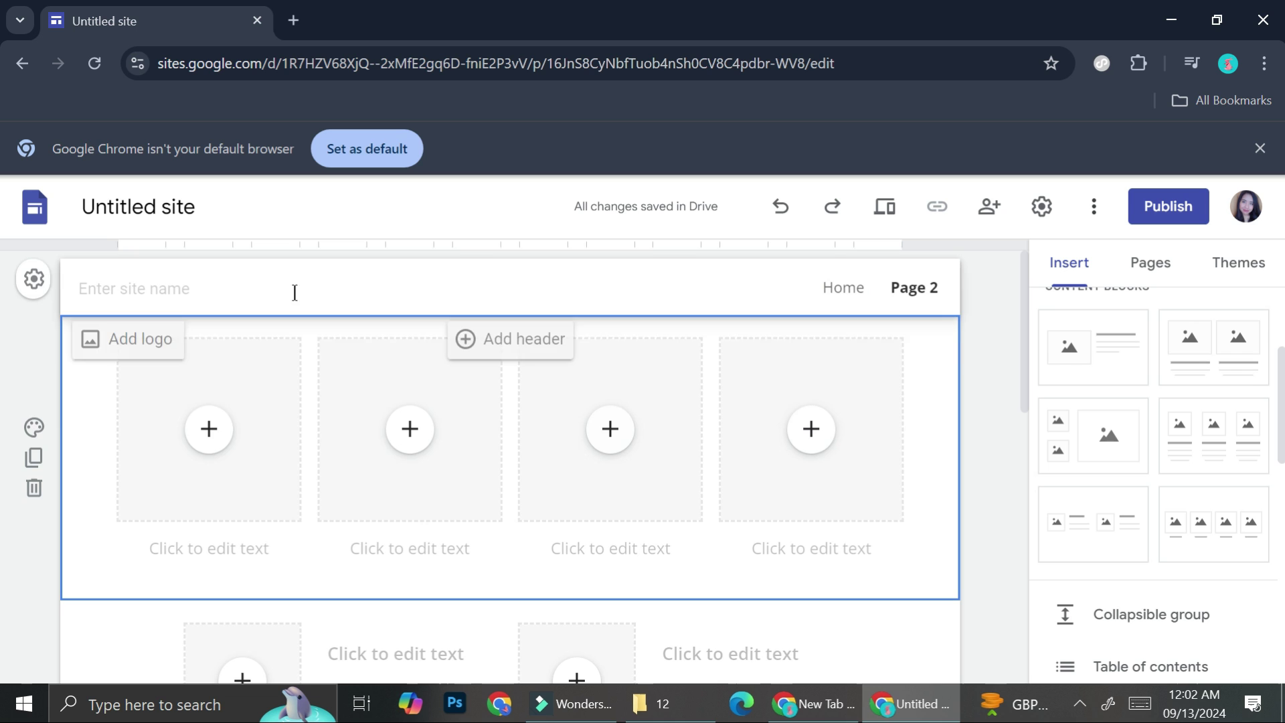
Step: Upload 'Untitled design (4)' as the four-column section's background image
{"action": "scroll", "coordinate": [652, 445], "scroll_direction": "down", "scroll_amount": 7}
{"action": "scroll", "coordinate": [652, 448], "scroll_direction": "up", "scroll_amount": 5}
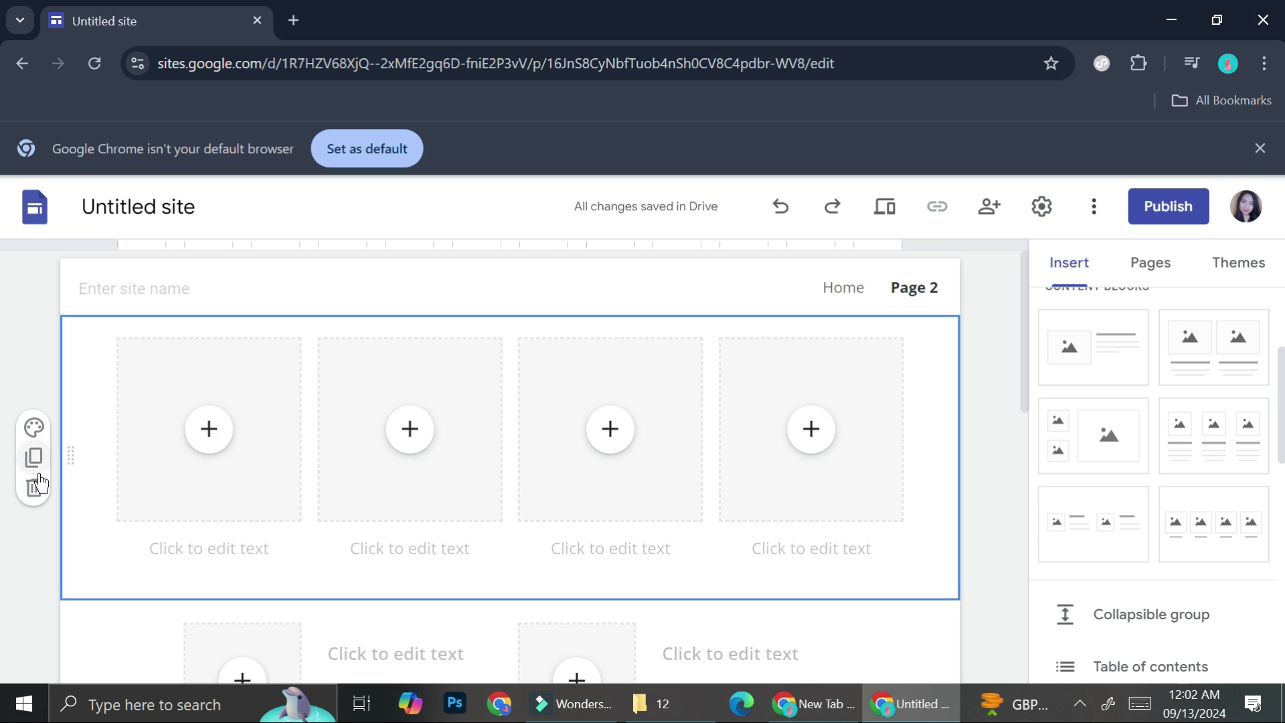
{"action": "left_click", "coordinate": [34, 428]}
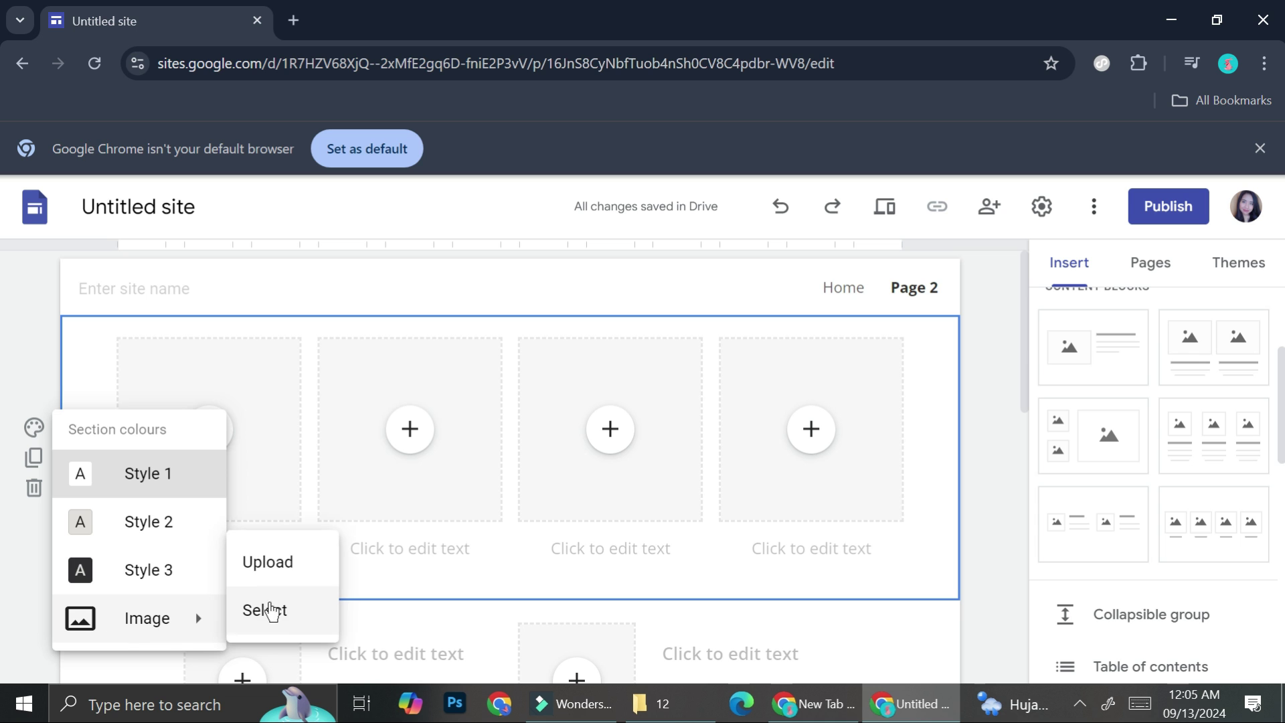
{"action": "left_click", "coordinate": [287, 568]}
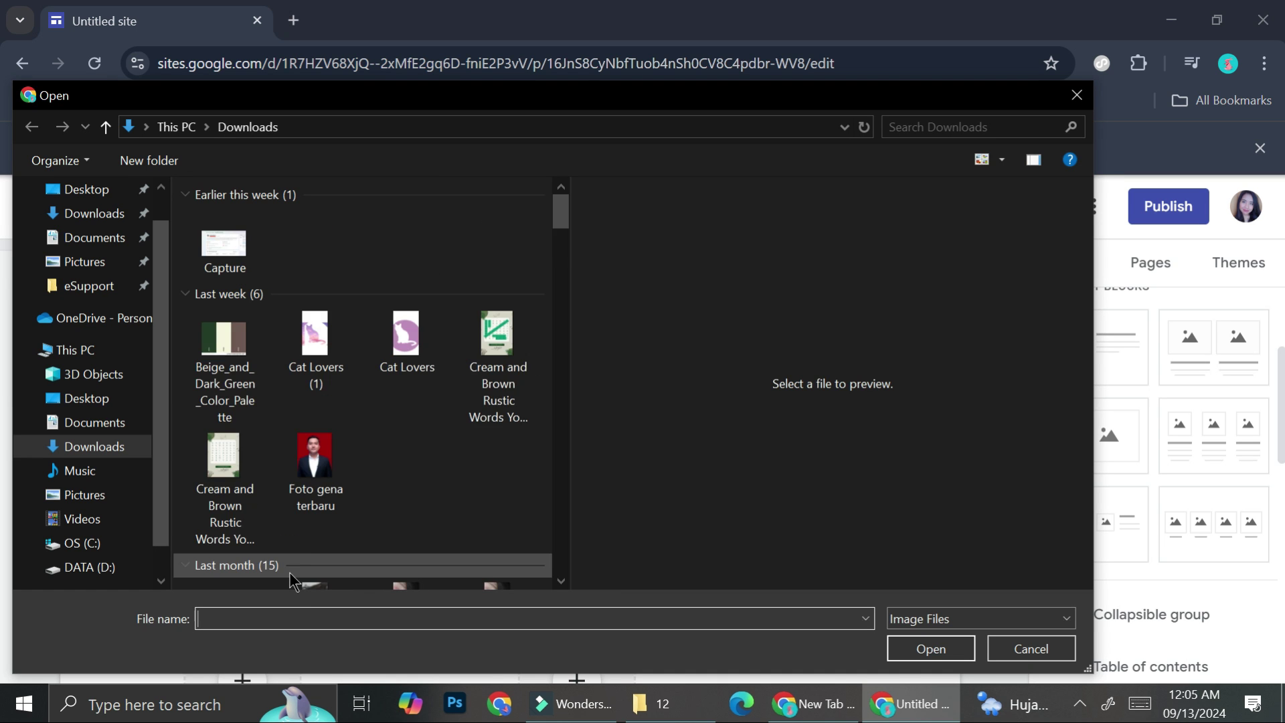
{"action": "double_click", "coordinate": [428, 367]}
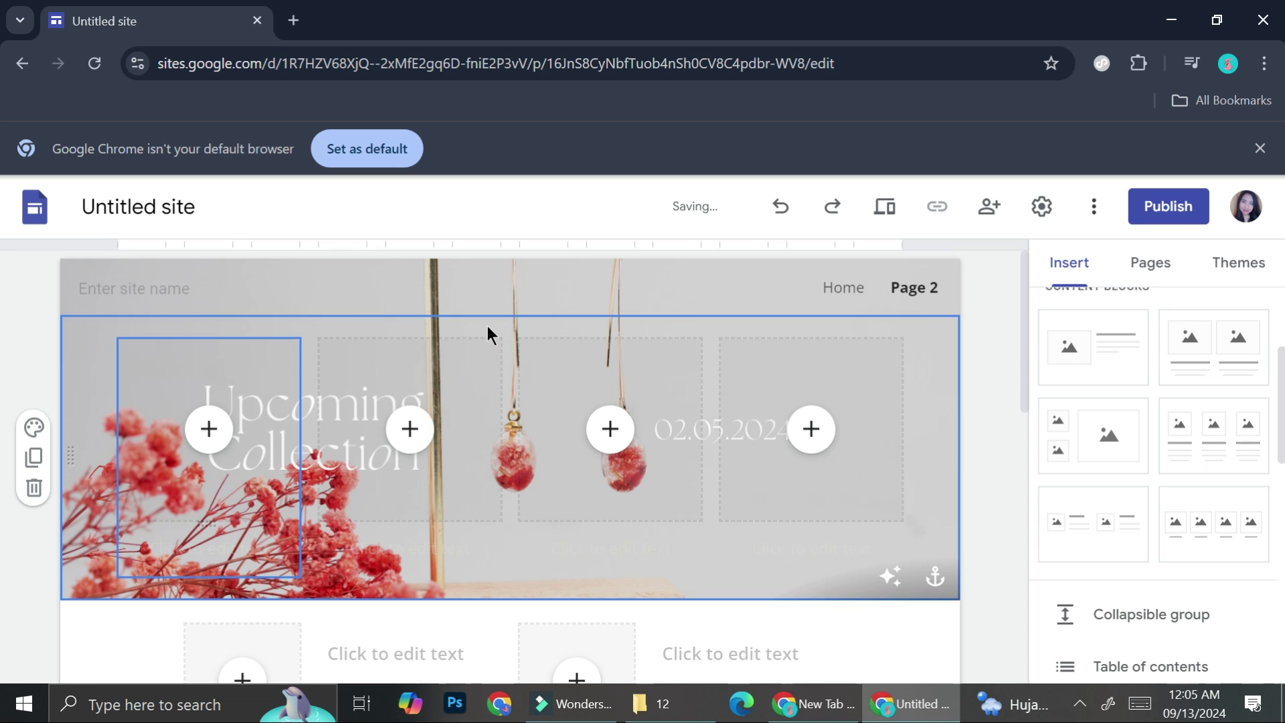